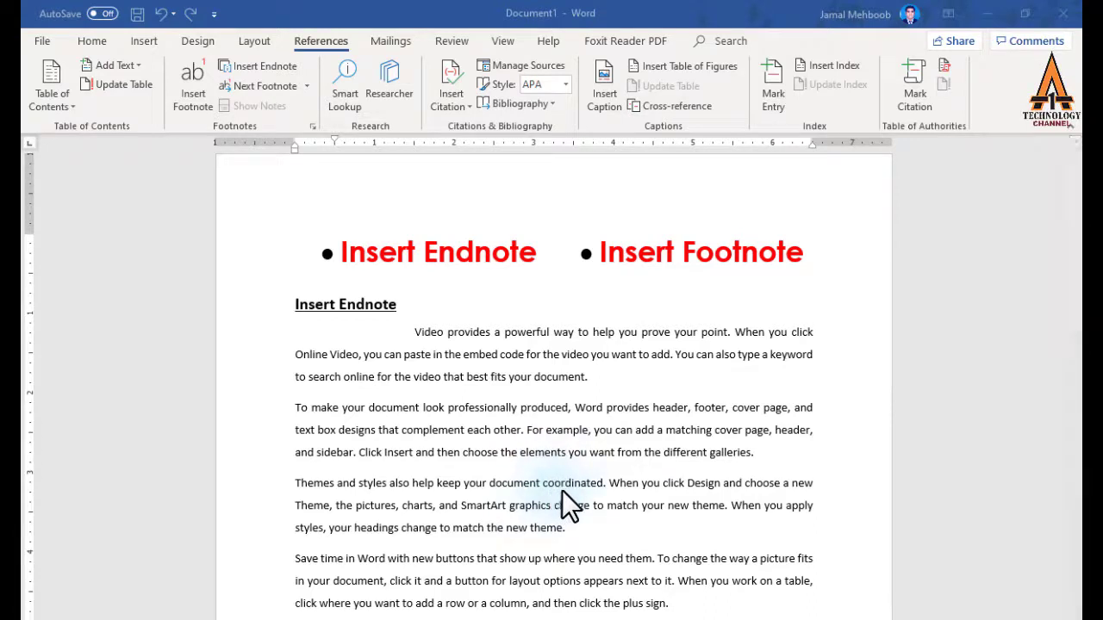
- Switch to the References tab and scroll the practice document to its end and back to the top
left_click(90, 44)
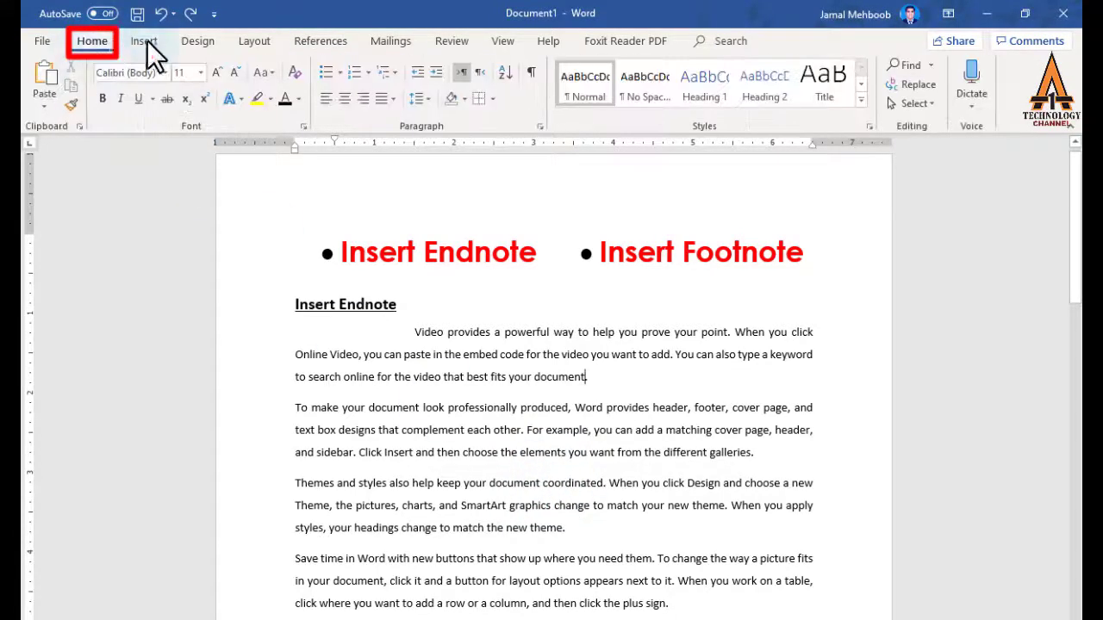
left_click(325, 45)
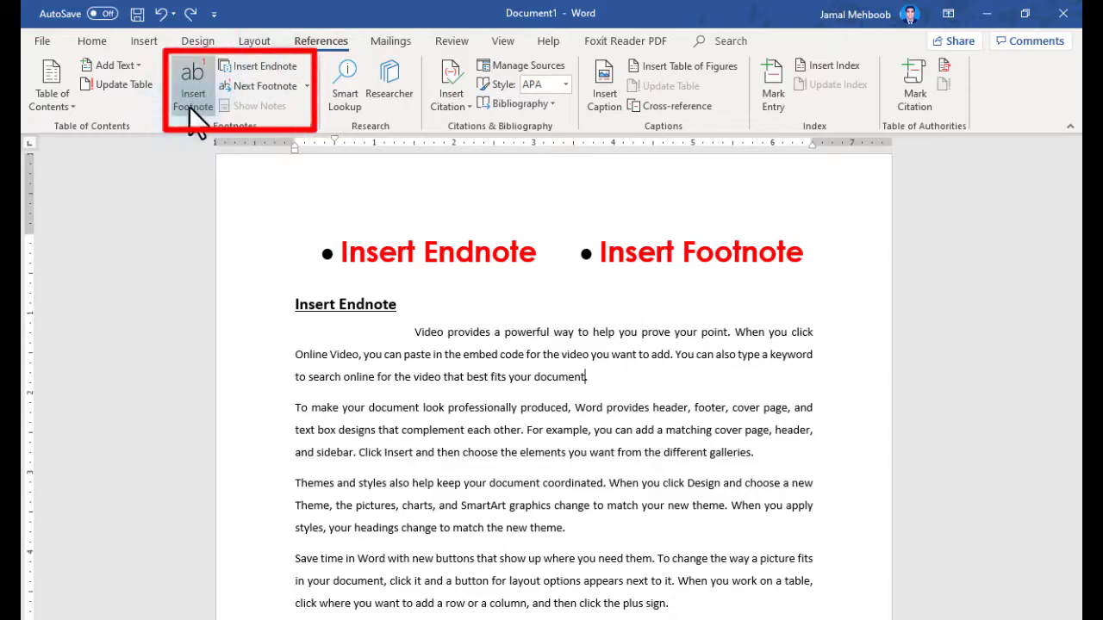
scroll(488, 366, "down", 5)
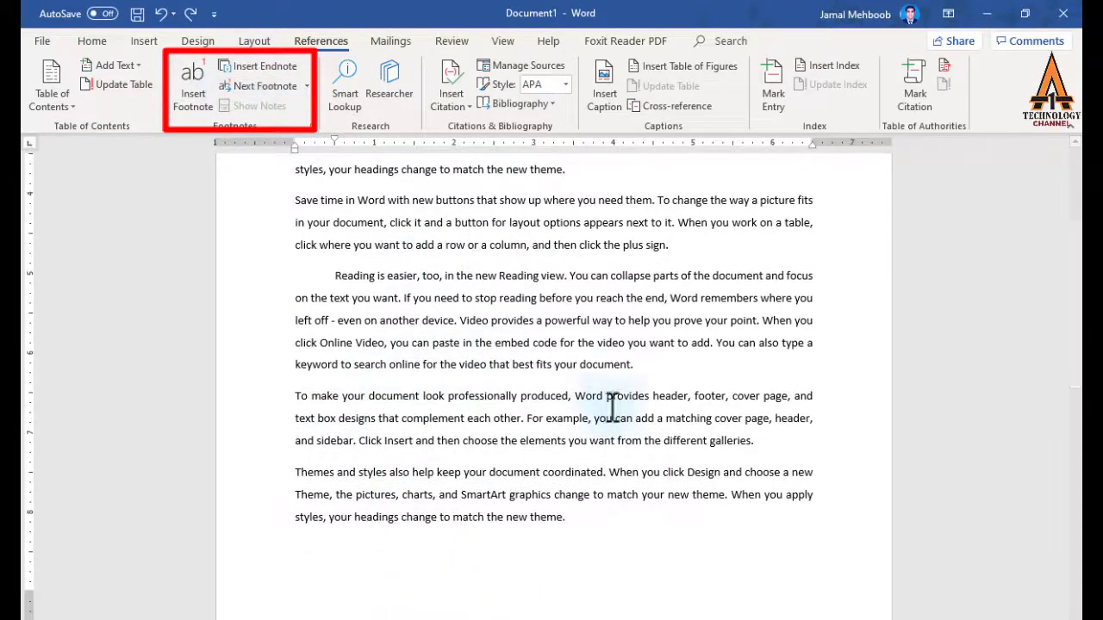
scroll(616, 414, "down", 3)
scroll(621, 418, "down", 5)
scroll(640, 478, "down", 5)
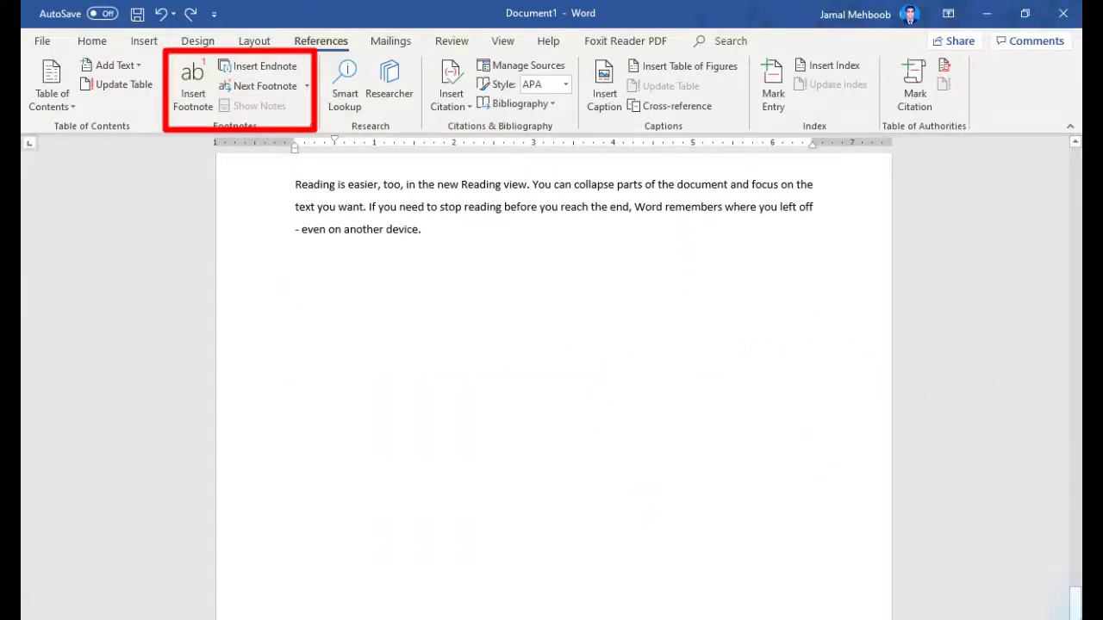
scroll(1058, 315, "up", 5)
scroll(1045, 217, "up", 10)
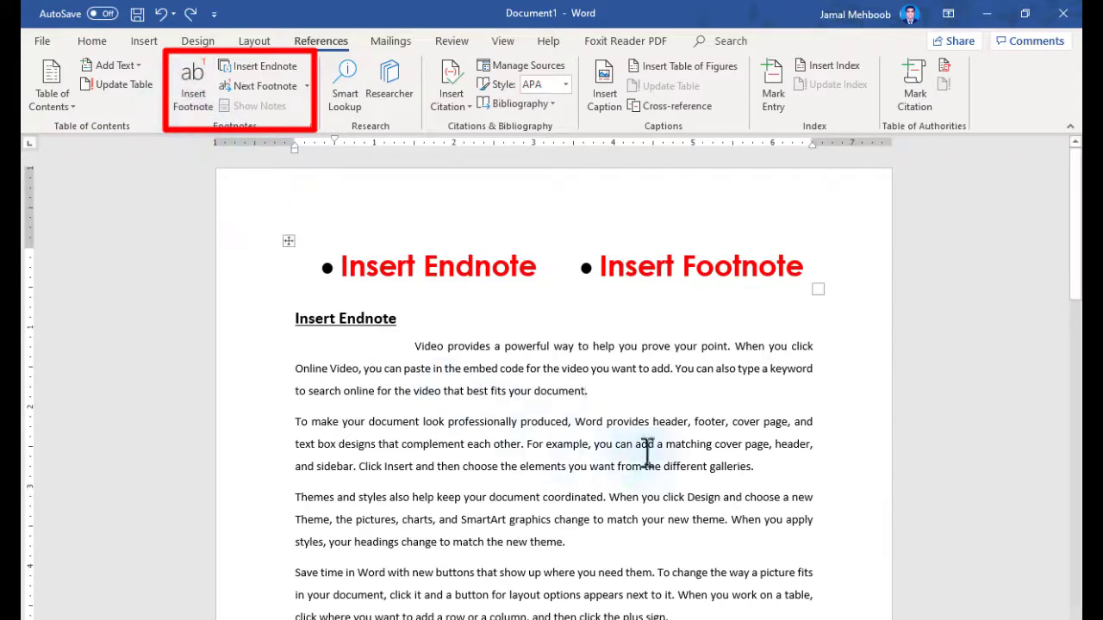
- Insert footnote 1 reading 'This is my footnote' right after 'document' in the first paragraph
double_click(536, 392)
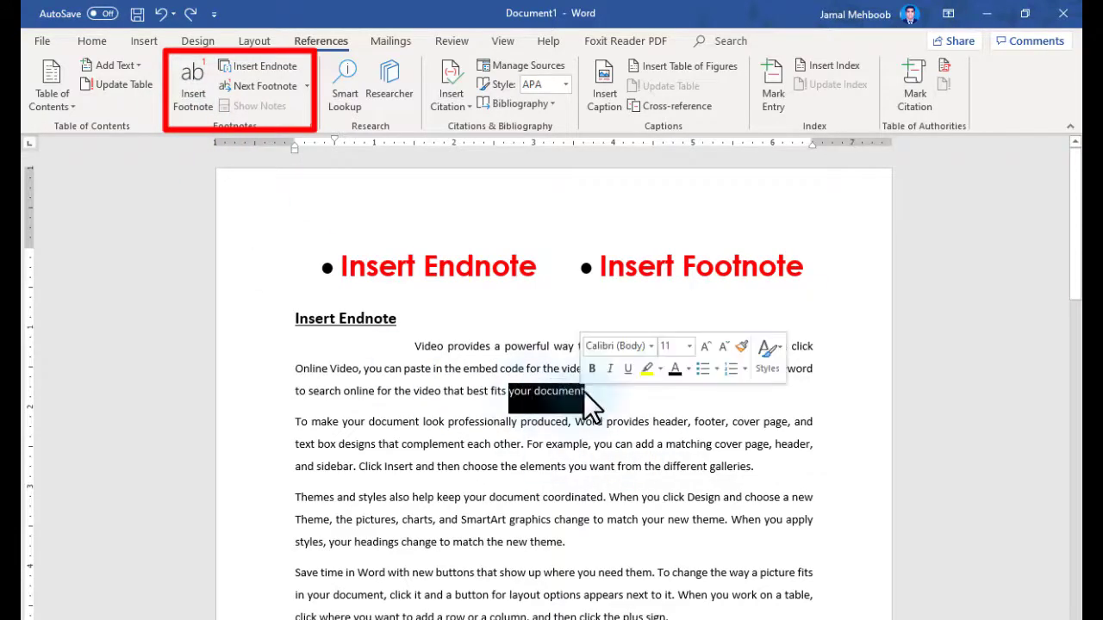
left_click(586, 392)
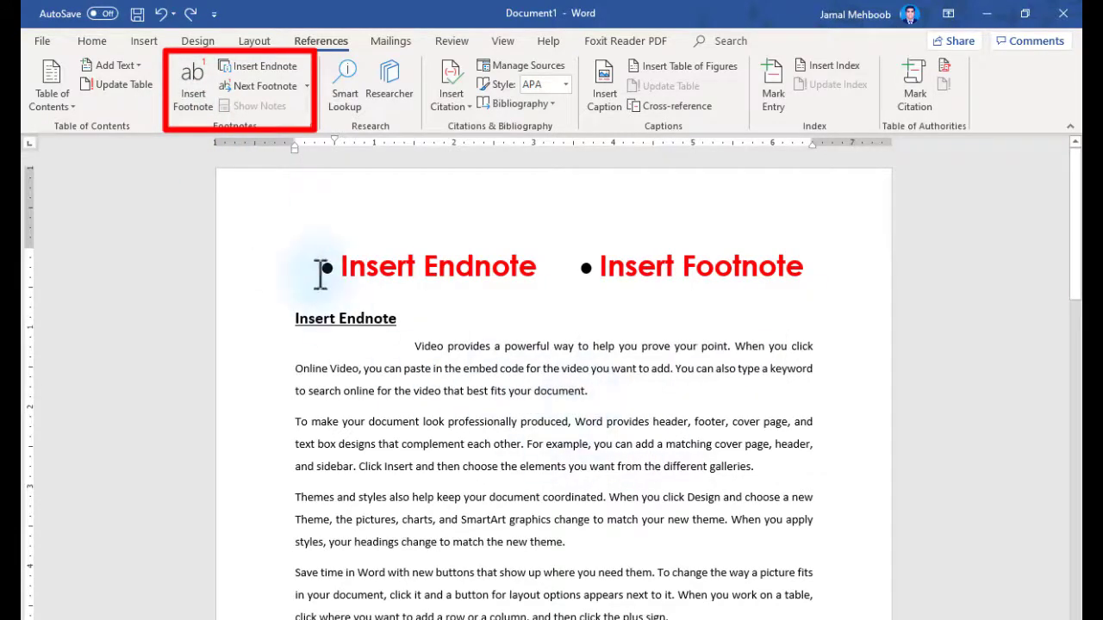
left_click(195, 104)
type("This is my f")
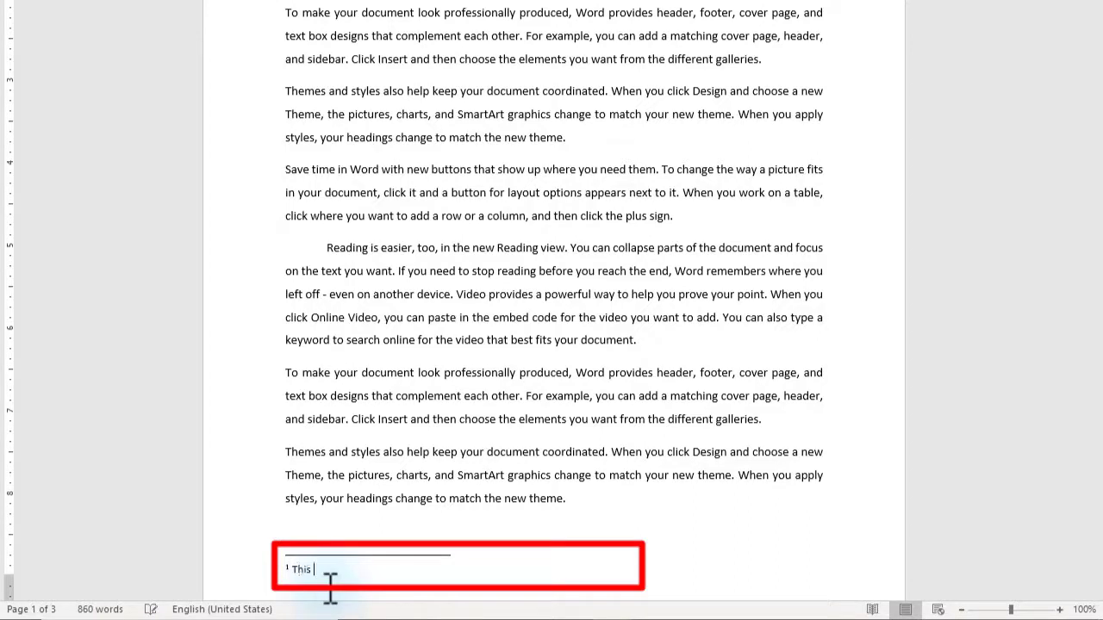
type("o")
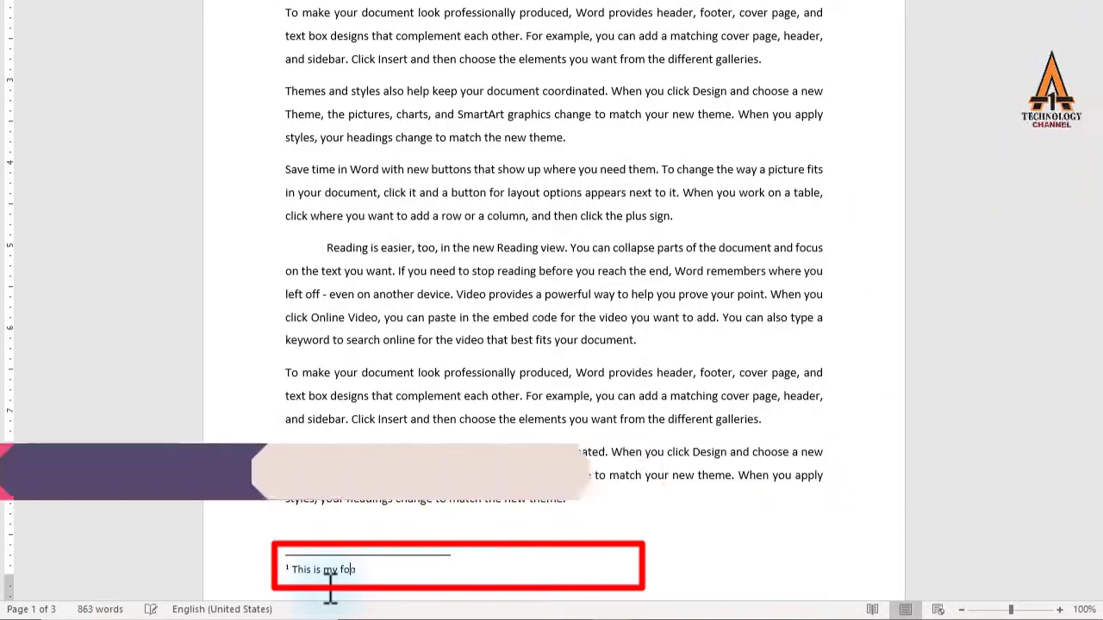
type("tnote")
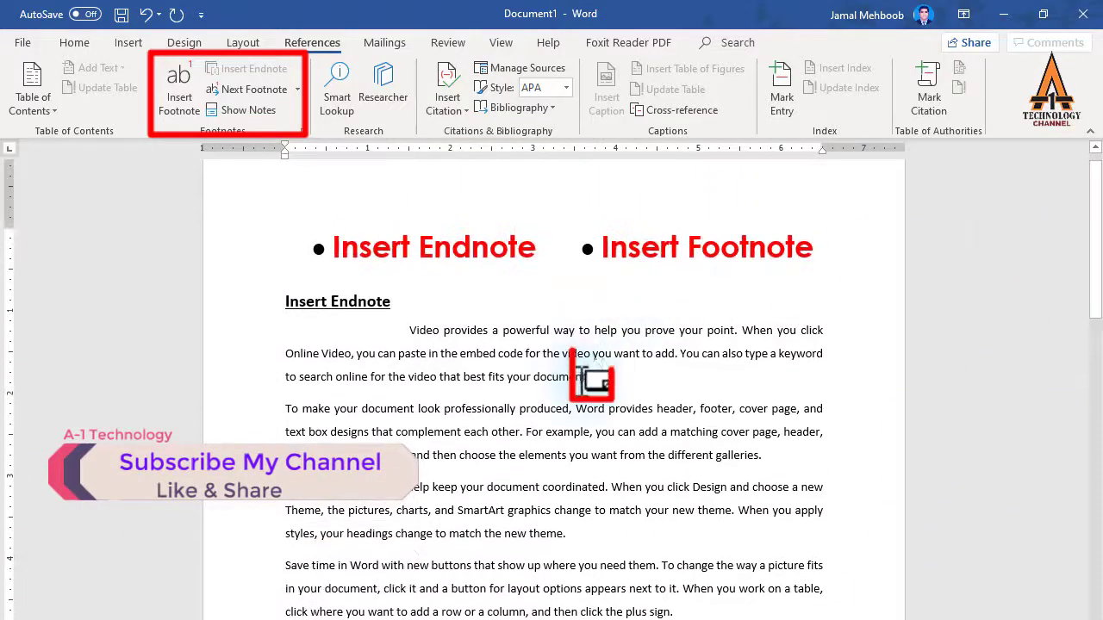
left_click(595, 377)
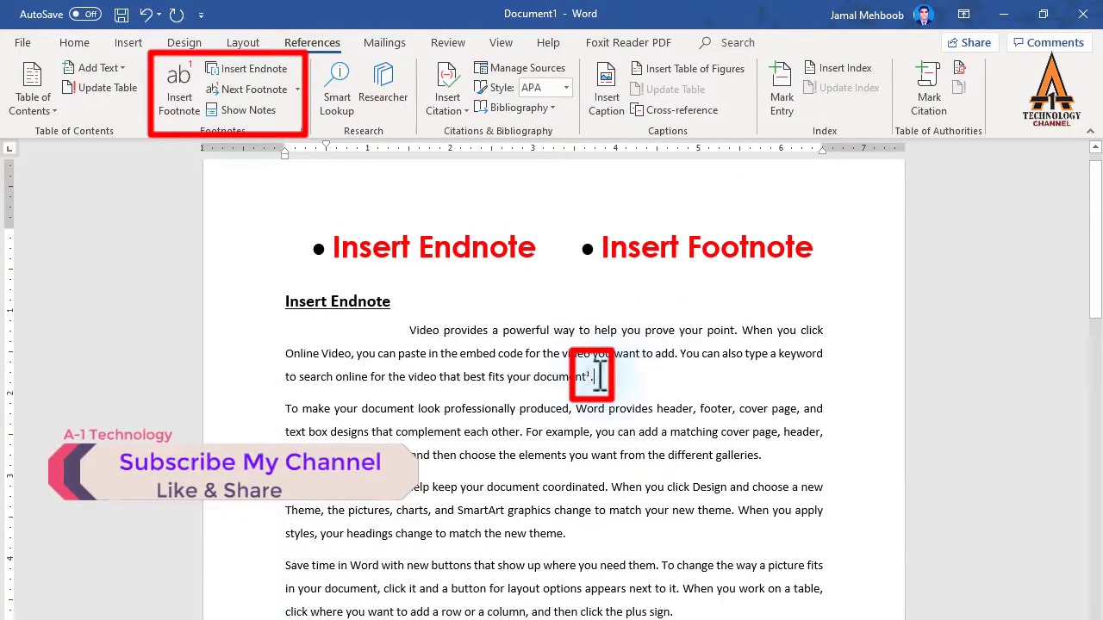
left_click(774, 460)
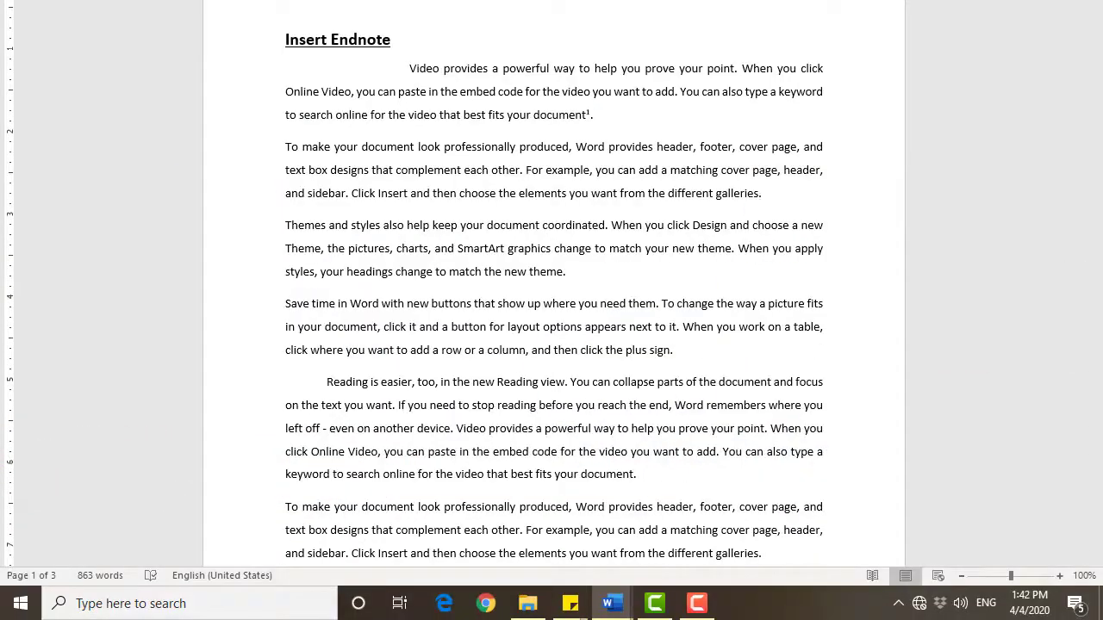
- Add footnote 2 'This is my 2nd footnote' after 'galleries.' using Alt+Ctrl+F, then review the body text
key("ctrl+alt+f")
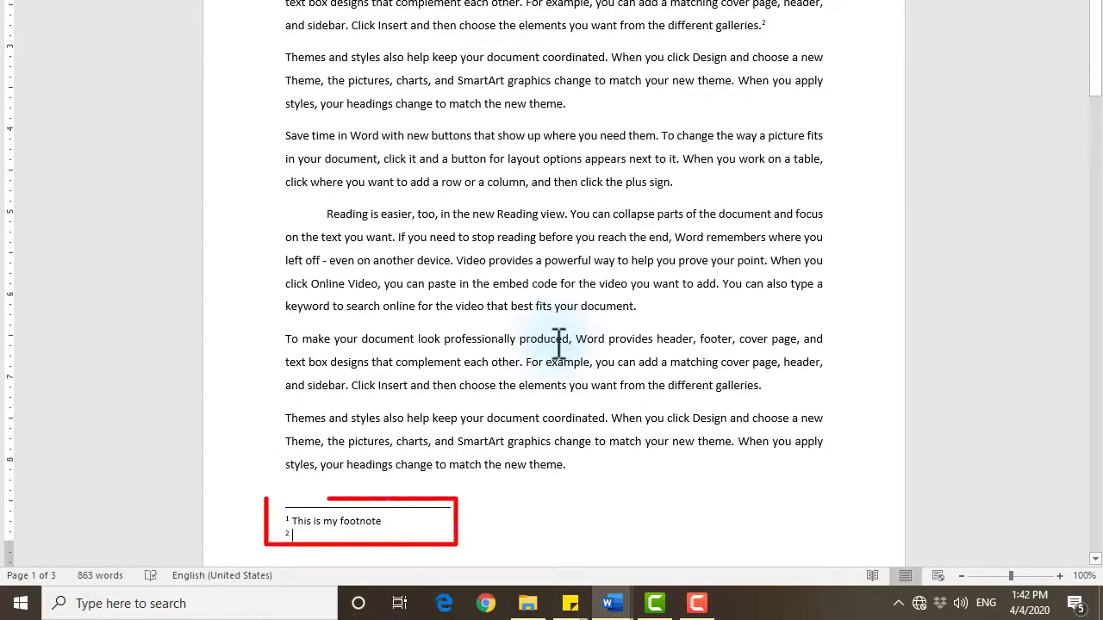
type("this")
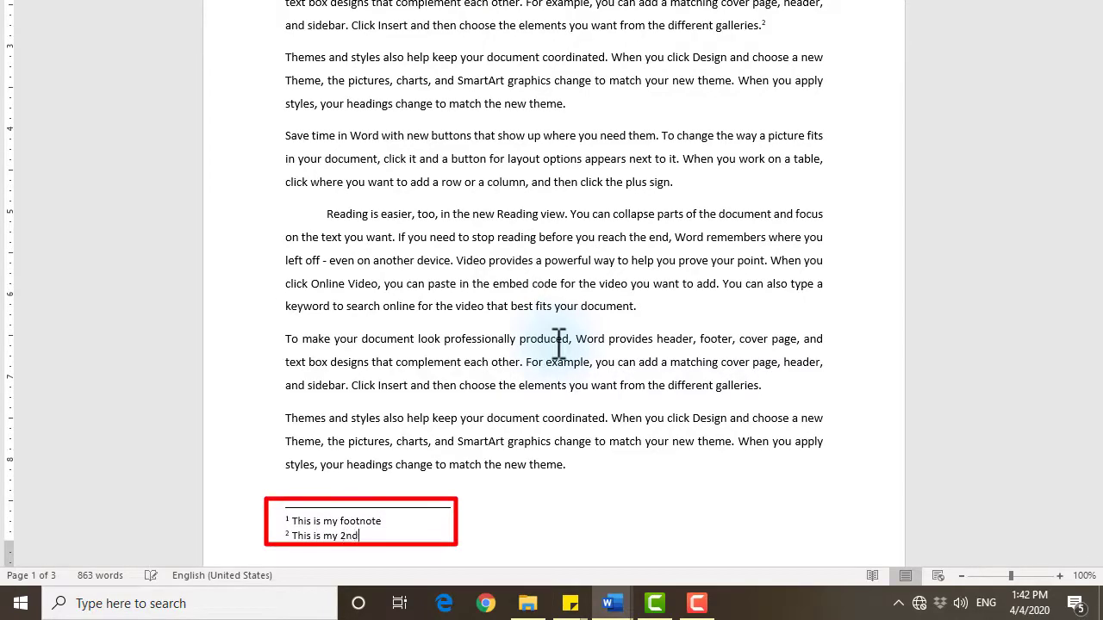
type("e")
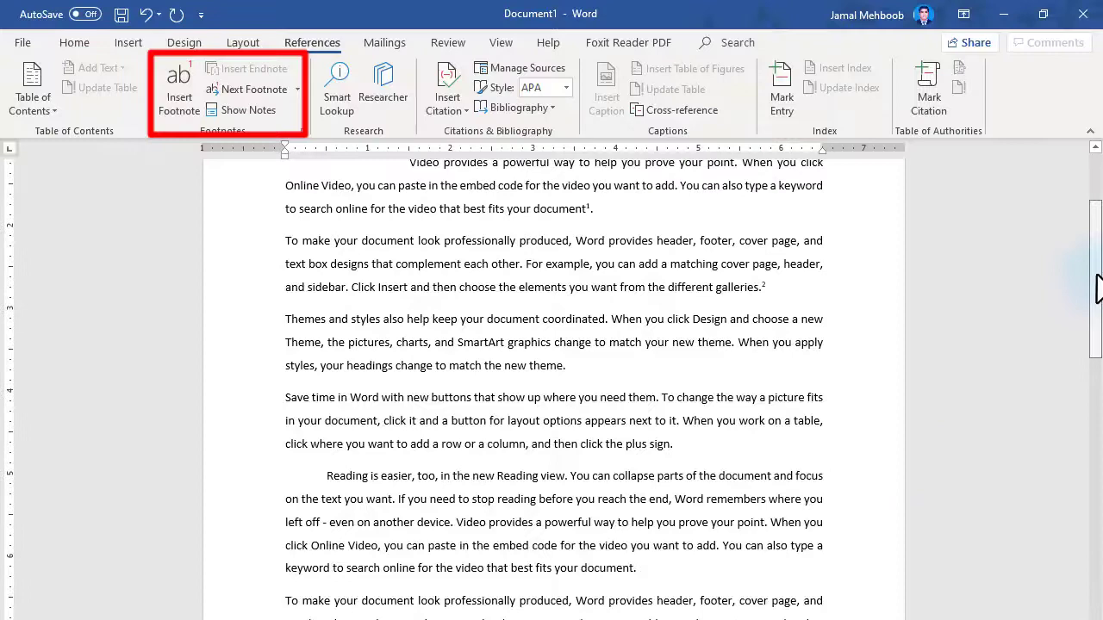
scroll(1098, 289, "up", 3)
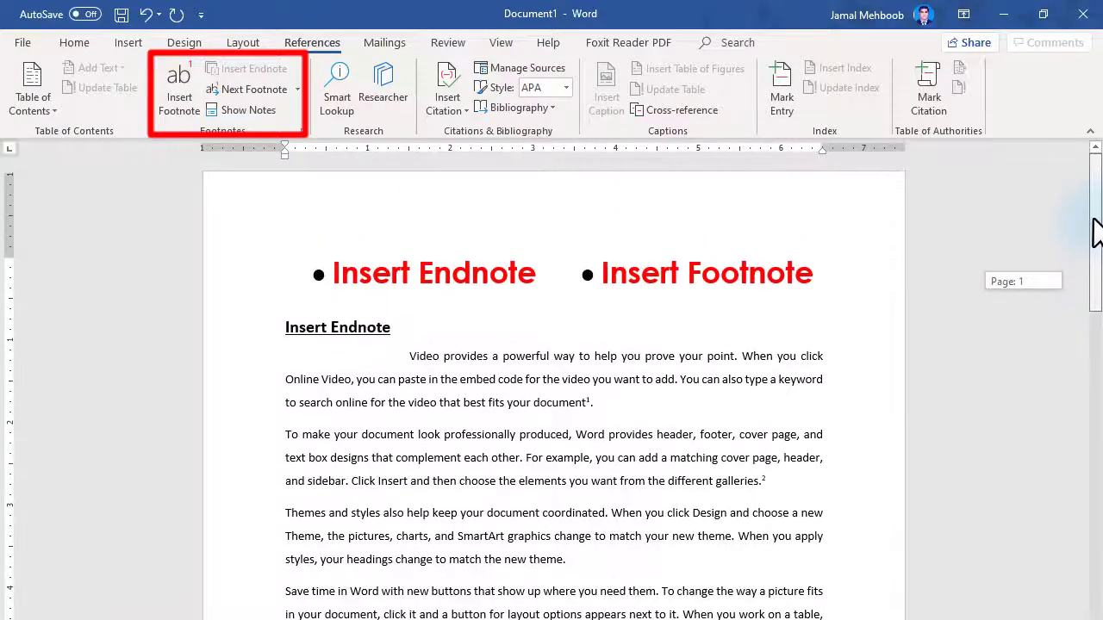
left_click(594, 461)
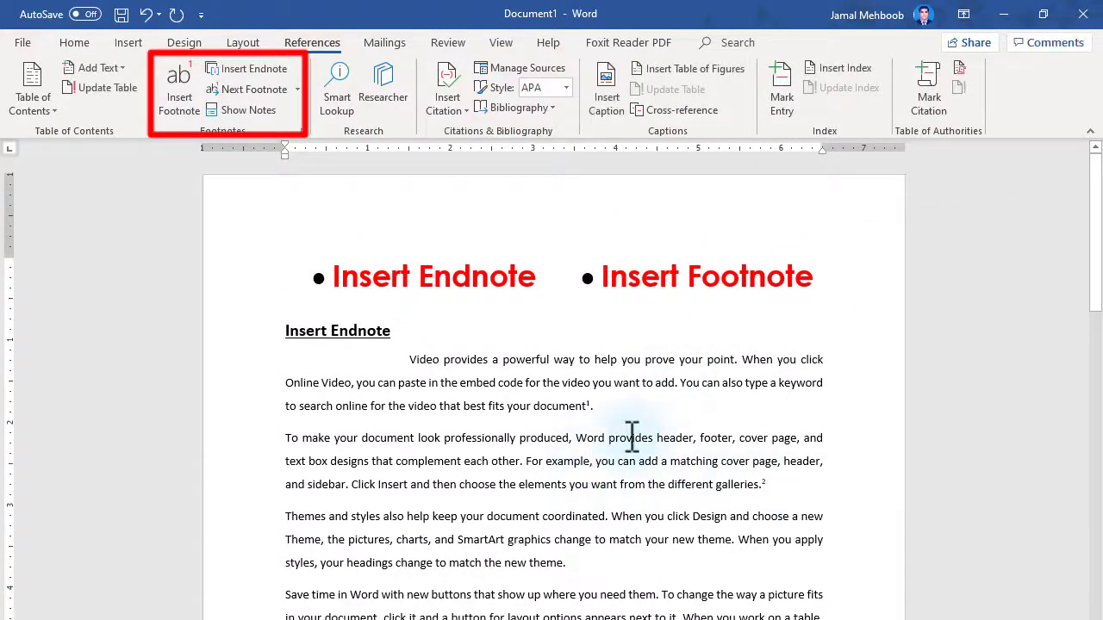
left_click_drag(591, 404, 769, 488)
scroll(770, 489, "down", 5)
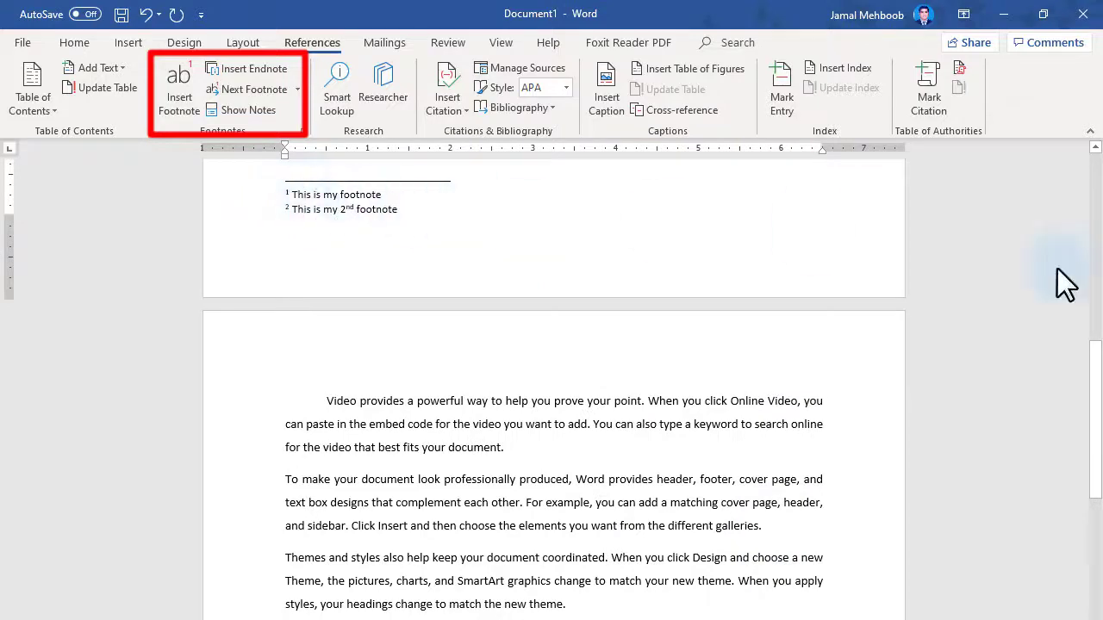
left_click_drag(1095, 382, 1099, 205)
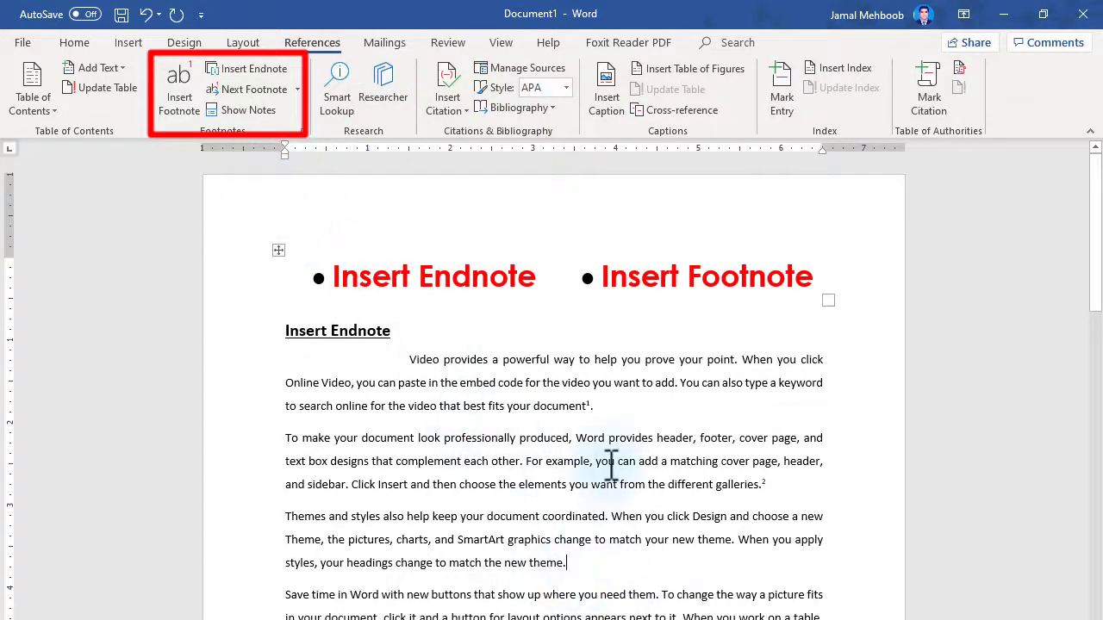
- Insert endnote i with the text 'This is my endnote'
left_click(249, 70)
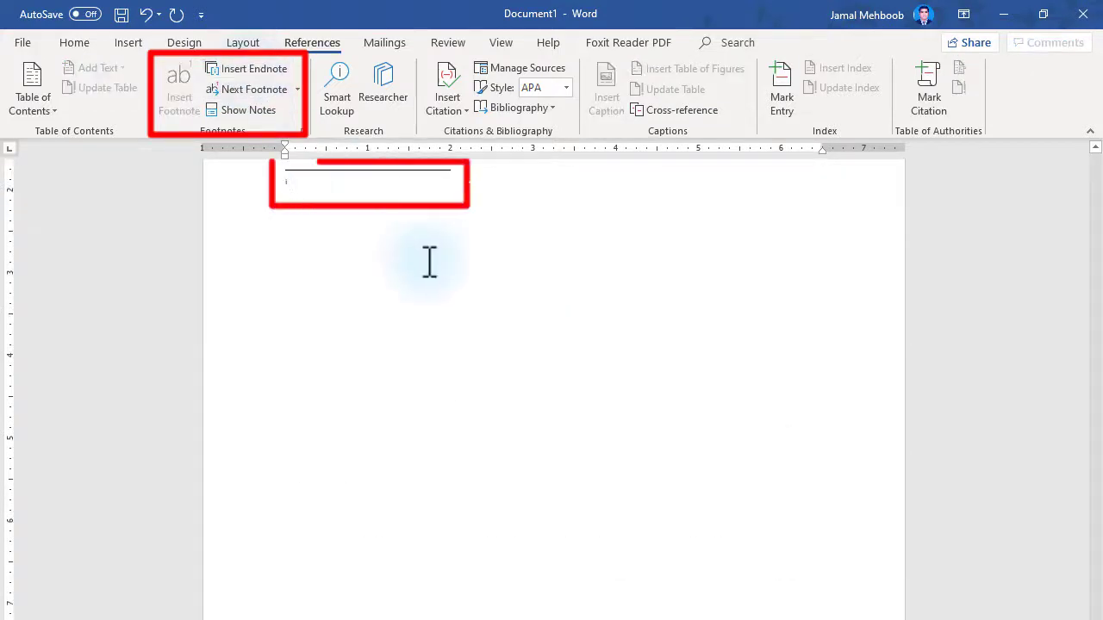
type("This is my endnote")
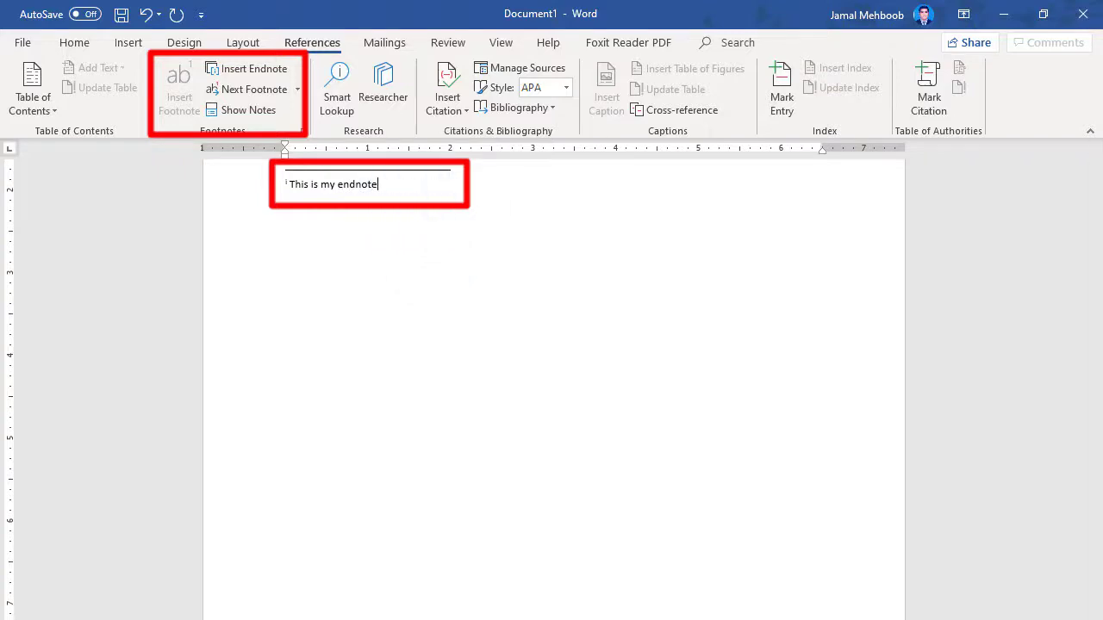
left_click_drag(1096, 568, 1097, 456)
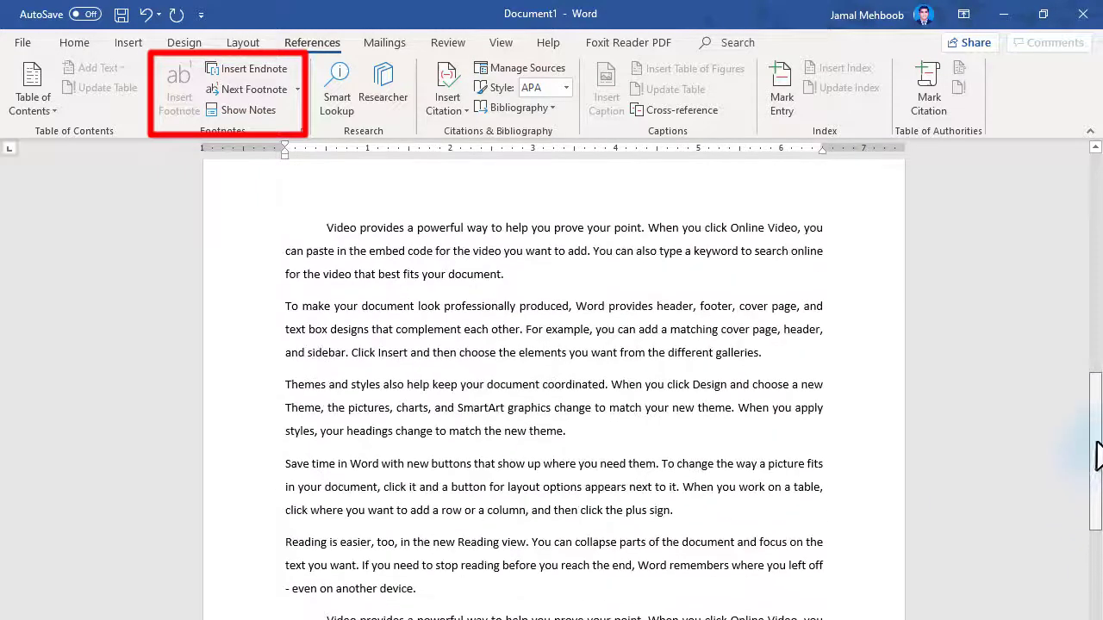
scroll(721, 347, "up", 2)
- Add endnote ii reading 'This is my 2nd endnote' after 'new theme.' in the third paragraph
left_click(582, 548)
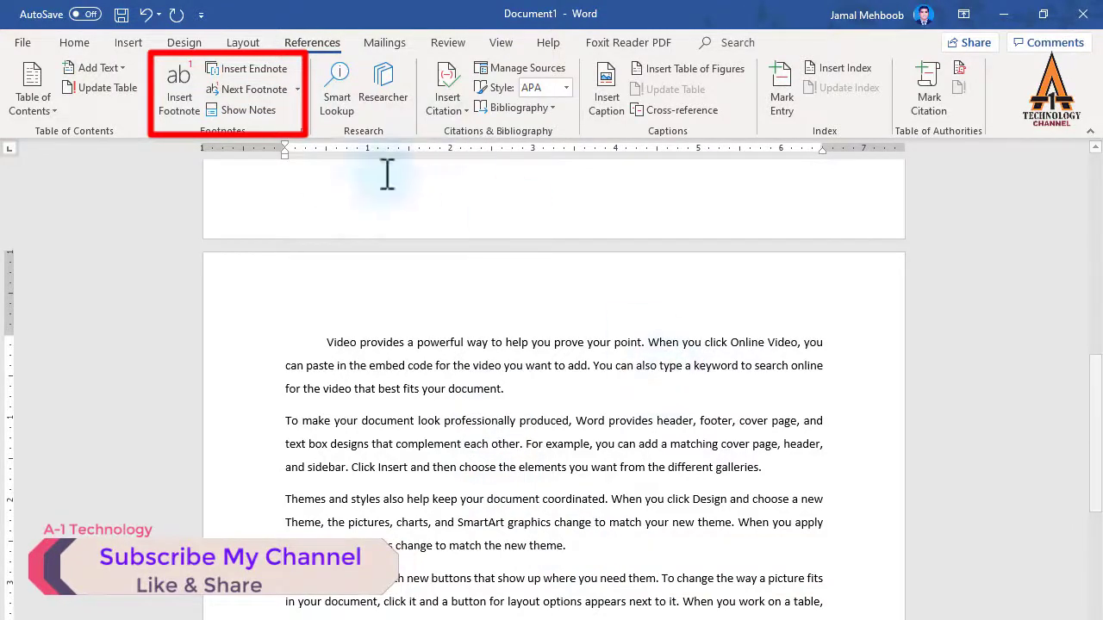
left_click(226, 69)
type("his is my 2nd")
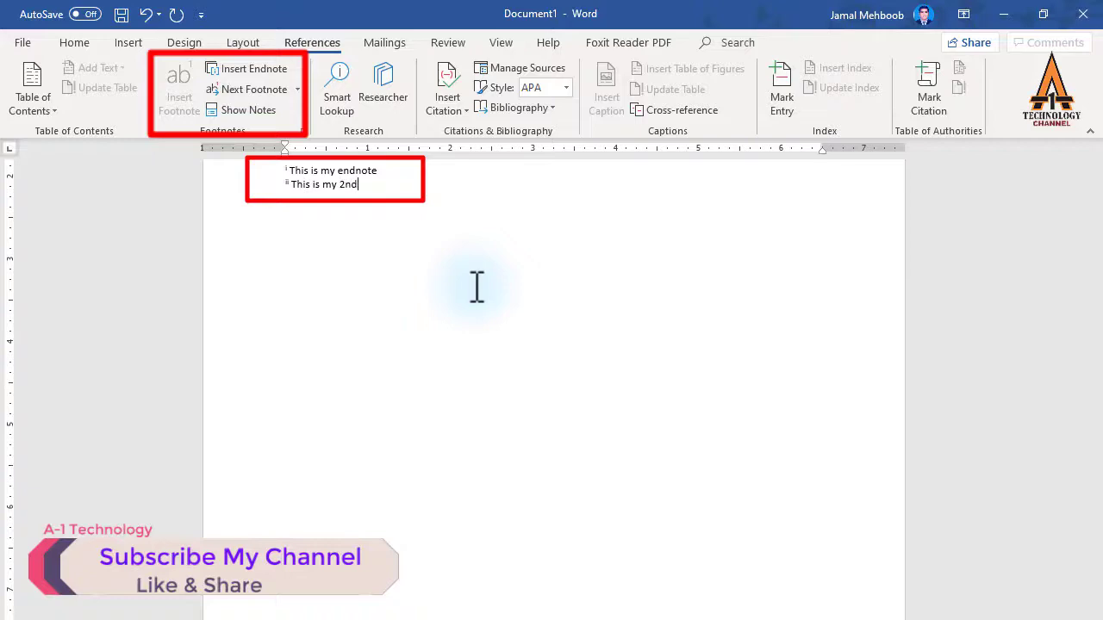
type(" endnote")
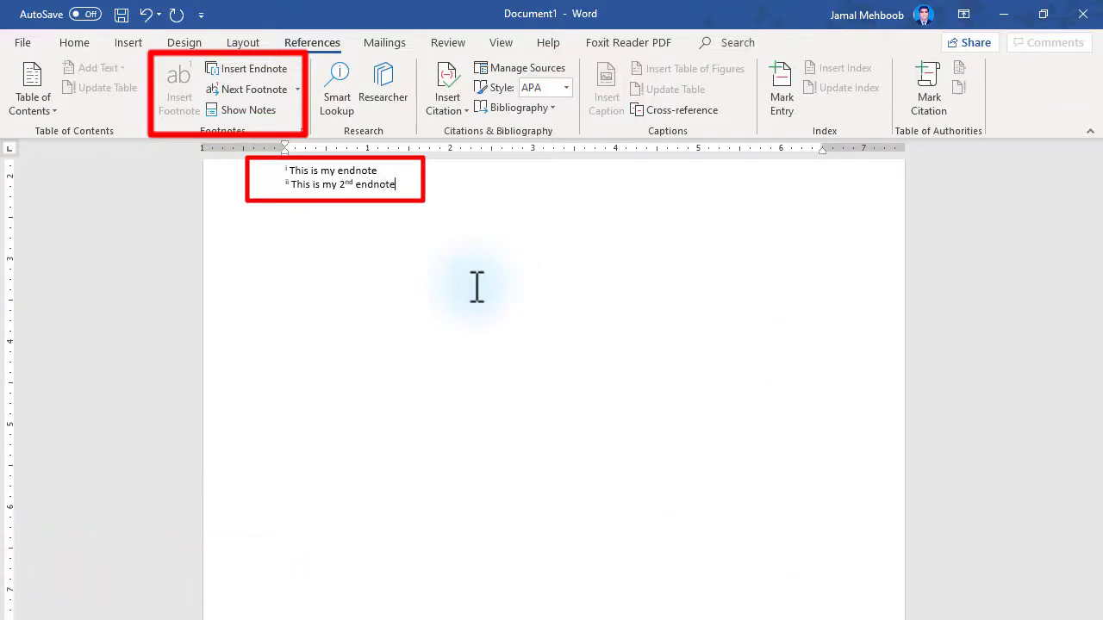
scroll(1098, 551, "up", 1)
scroll(1098, 552, "up", 4)
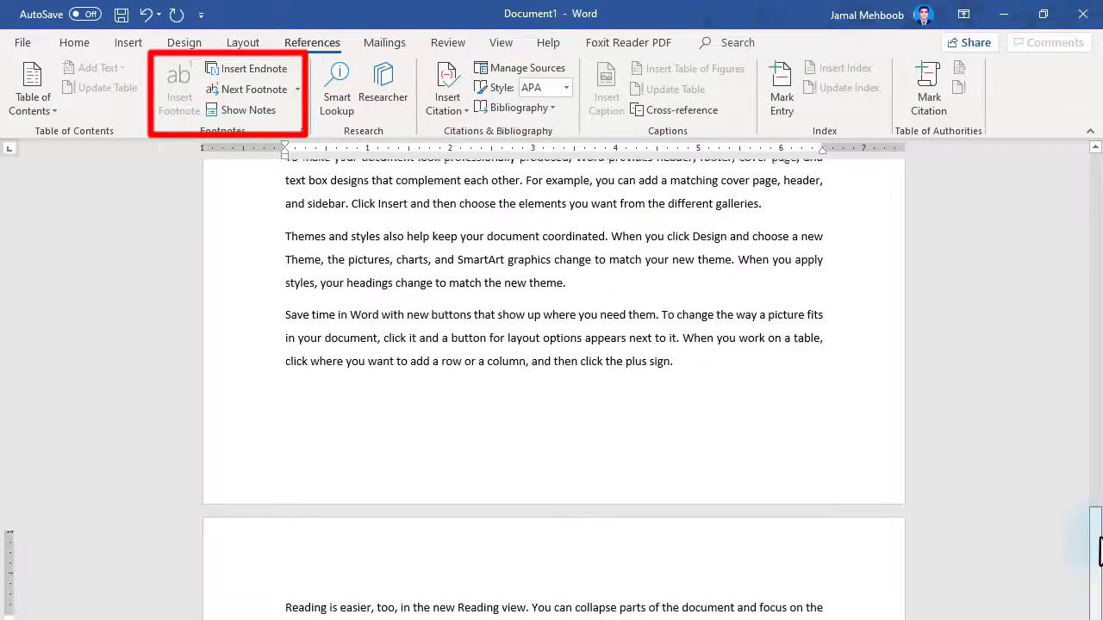
left_click_drag(1097, 551, 1096, 444)
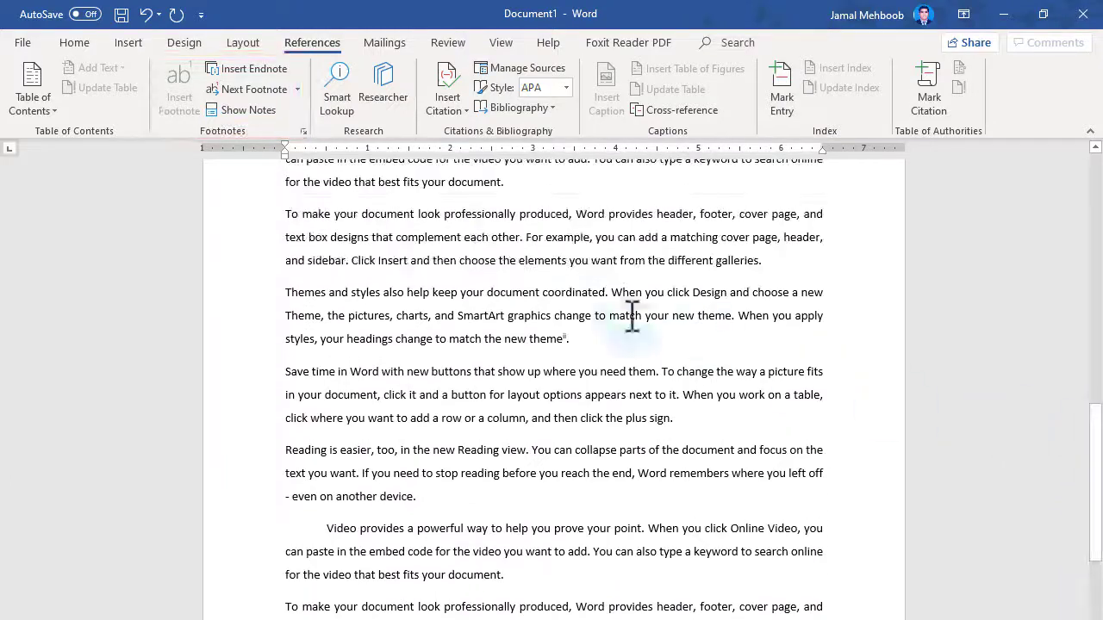
- Drag the note reference mark to sit after 'galleries.' and check it shows 'This is my 2nd footnote'
left_click_drag(564, 338, 560, 338)
mouse_move(1095, 457)
left_mouse_down()
mouse_move(1073, 300)
mouse_move(1005, 246)
left_mouse_up()
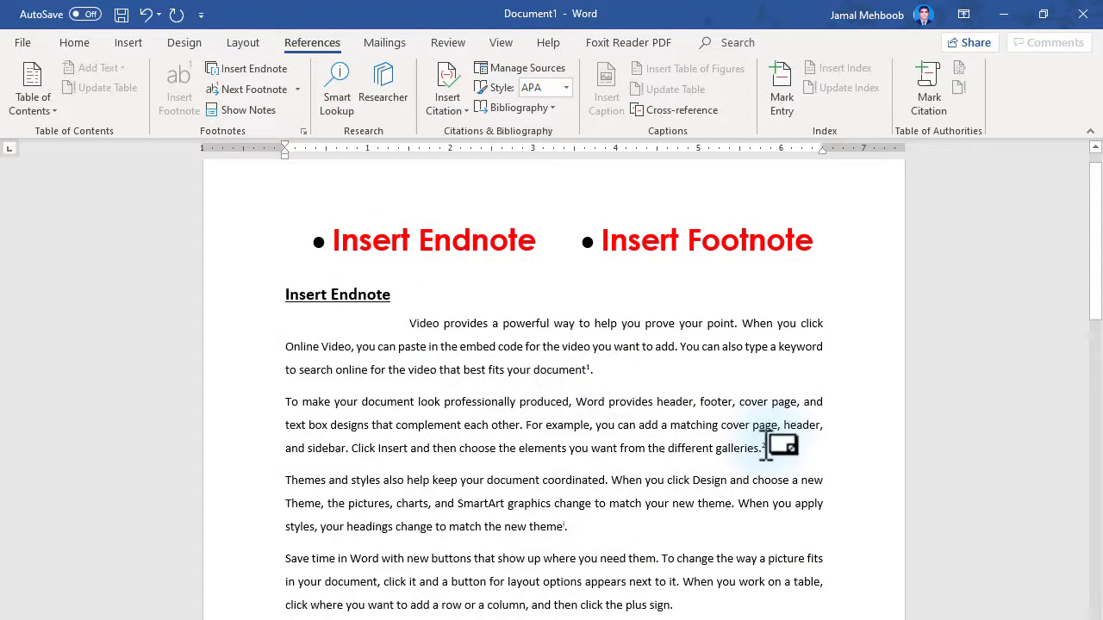
left_click_drag(761, 449, 762, 449)
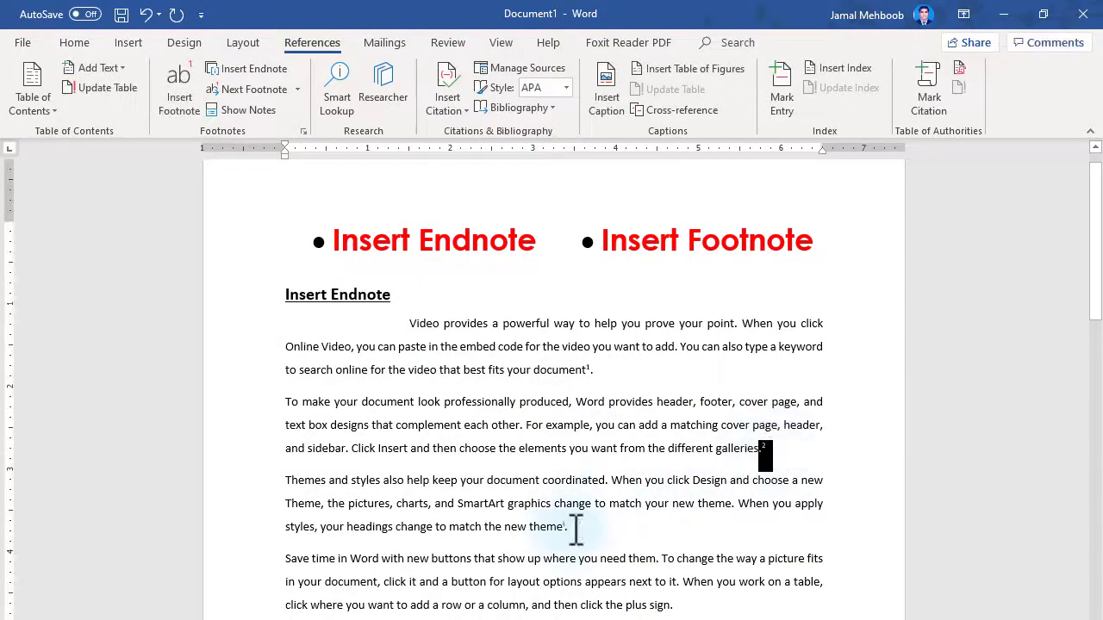
left_click_drag(573, 530, 567, 527)
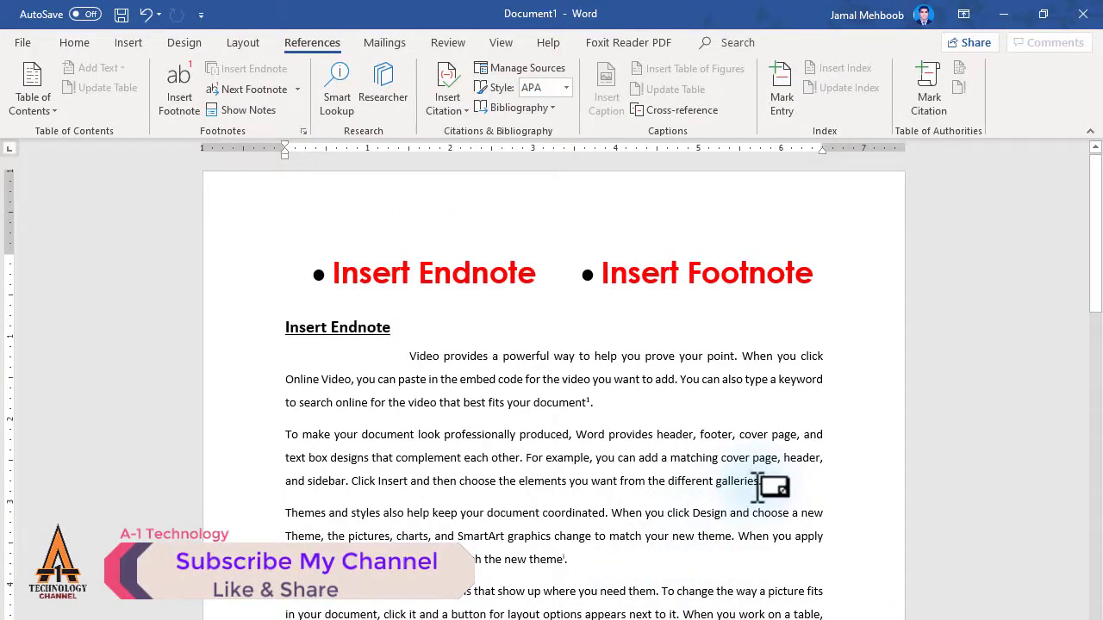
mouse_move(764, 481)
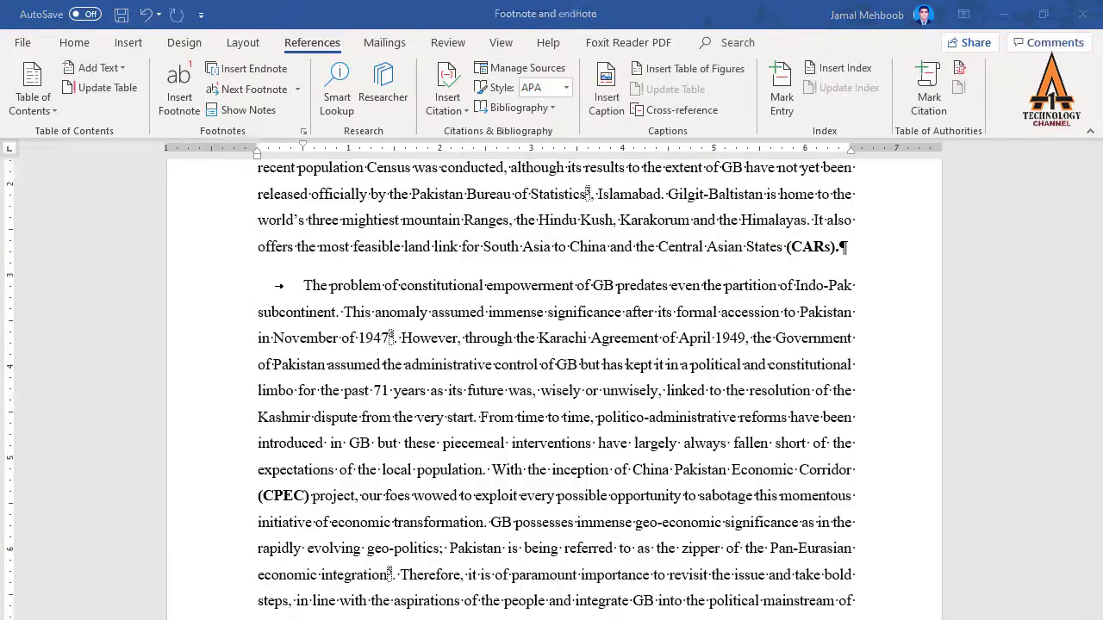
scroll(741, 379, "up", 4)
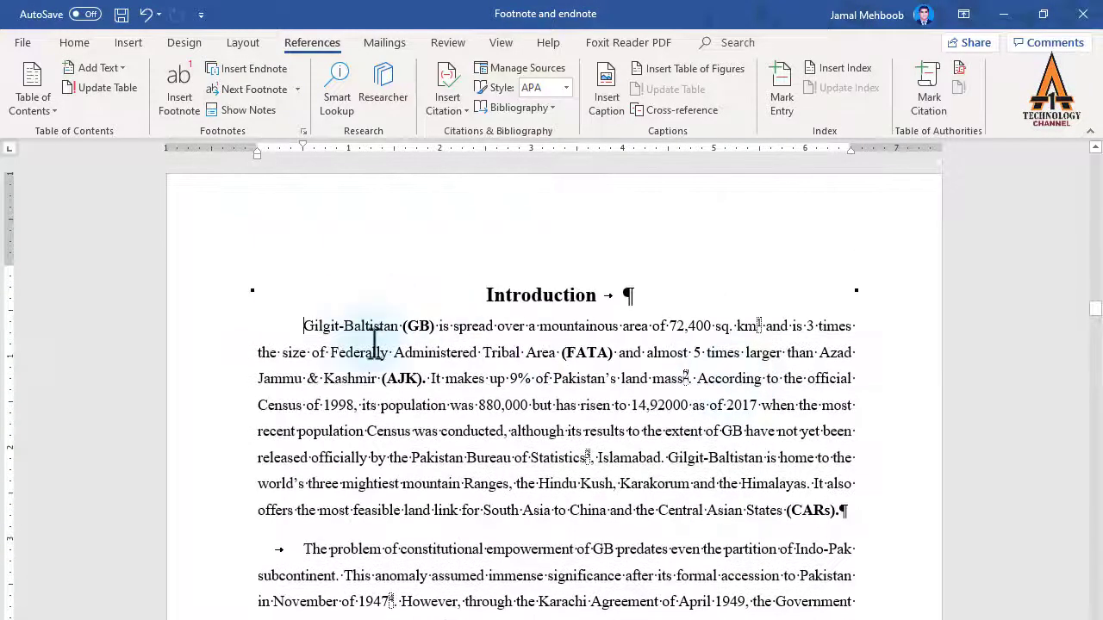
left_click(306, 325)
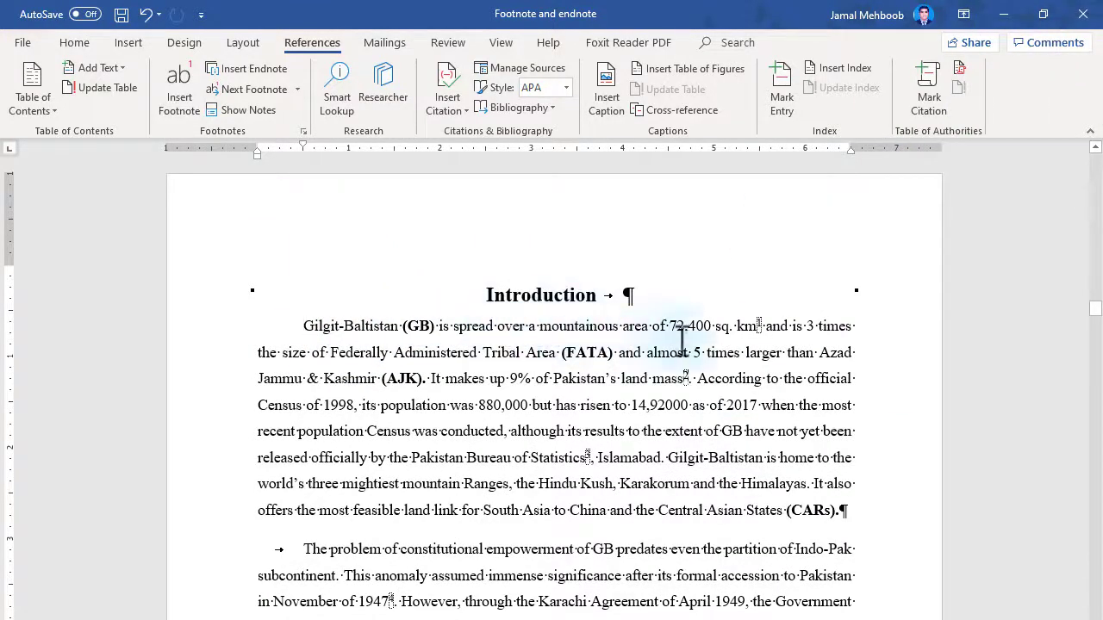
mouse_move(761, 329)
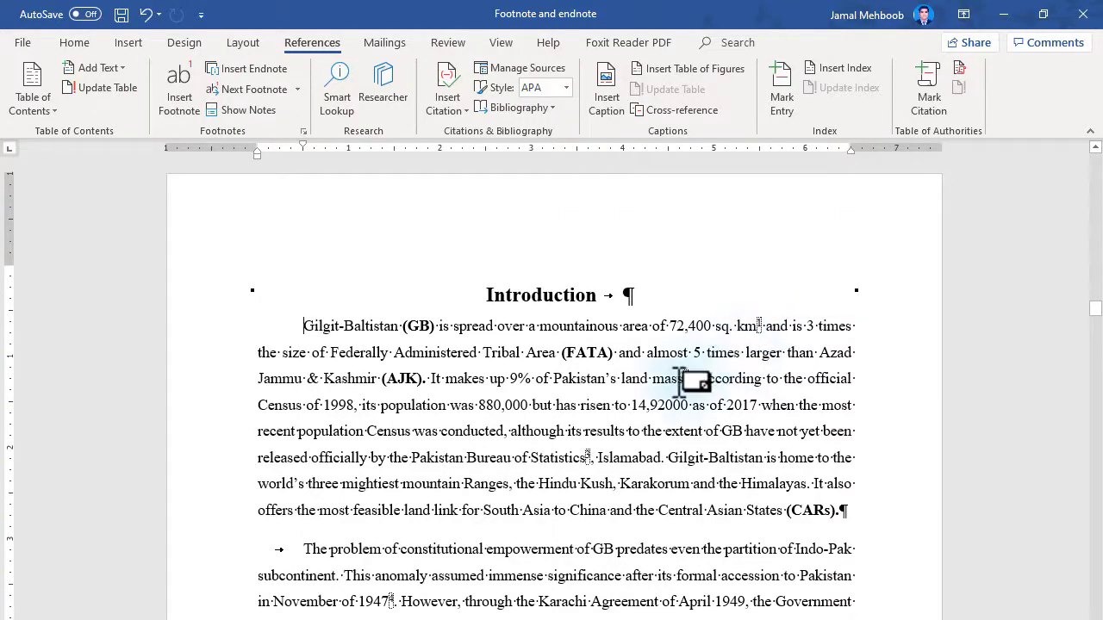
mouse_move(682, 379)
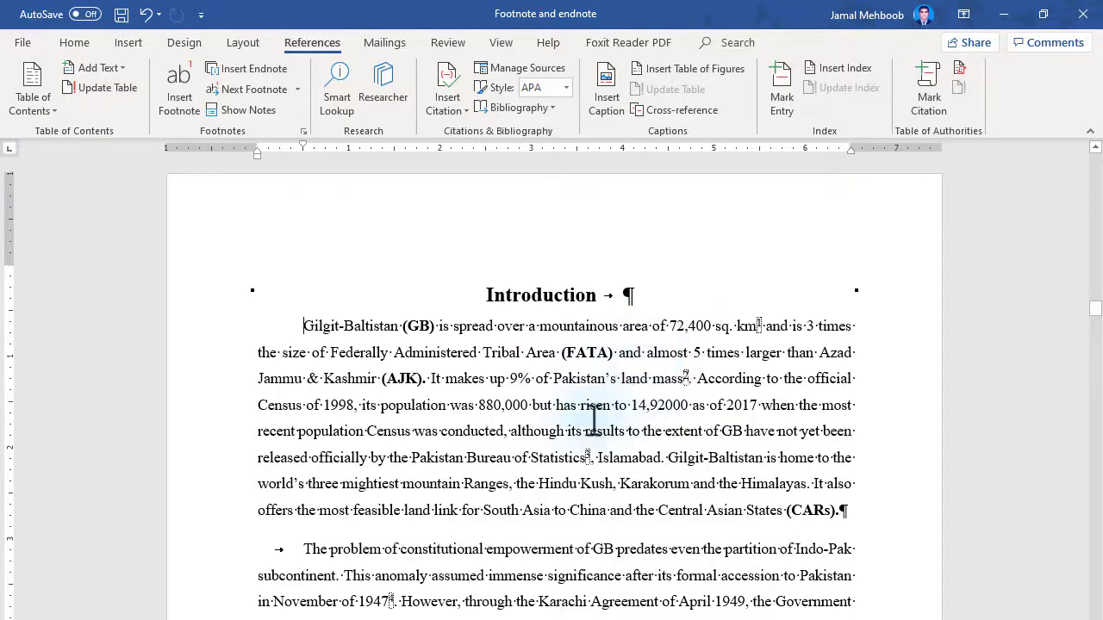
scroll(580, 435, "down", 5)
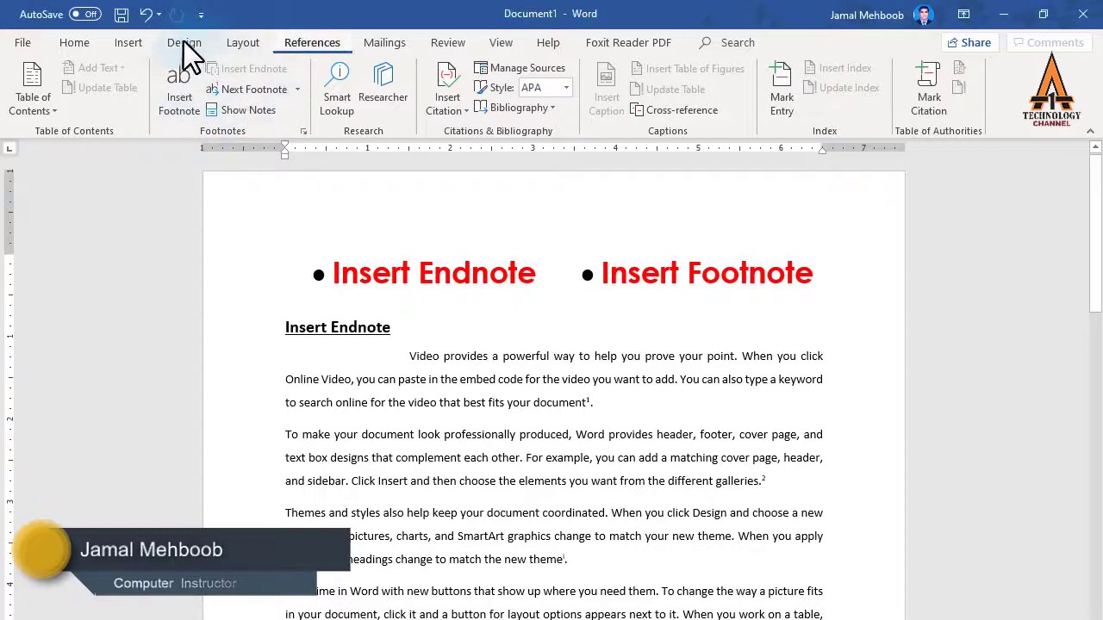
- Show the Next Footnote dropdown listing Next/Previous Footnote and Next/Previous Endnote
left_click(78, 42)
left_click(312, 43)
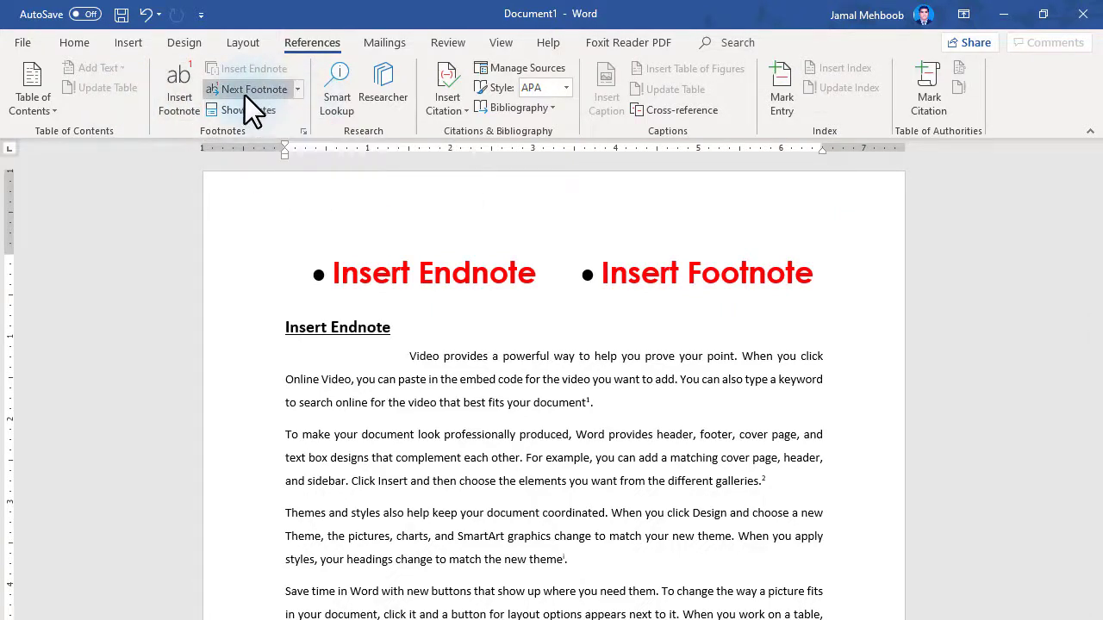
left_click(298, 92)
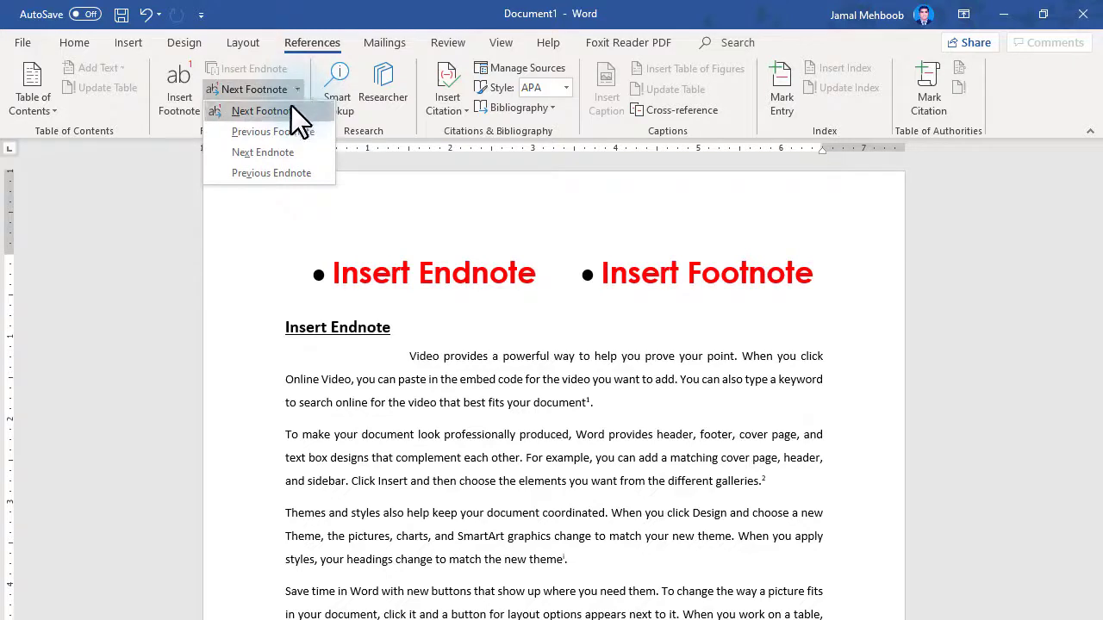